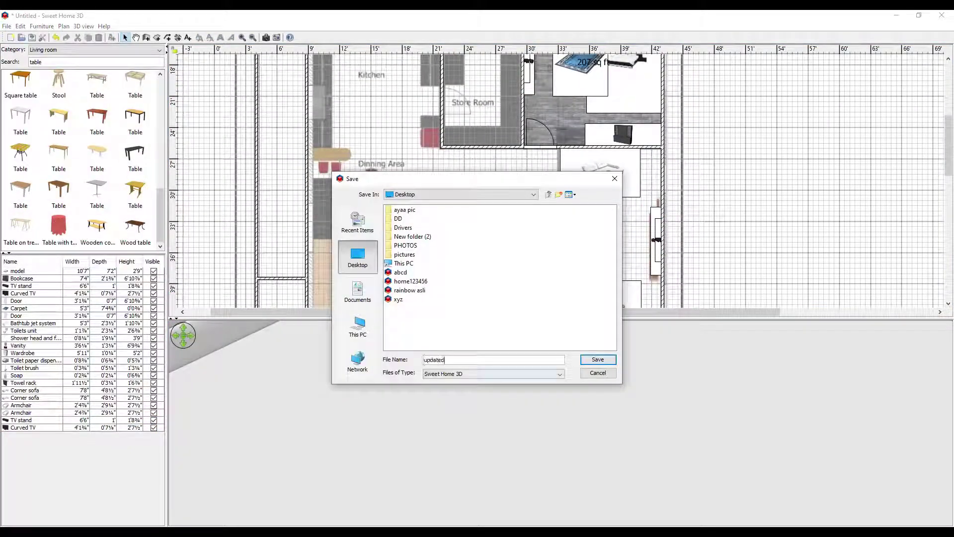
- Save the plan as updated.sh3d, then save the latest changes again
{"action": "key", "text": "Return"}
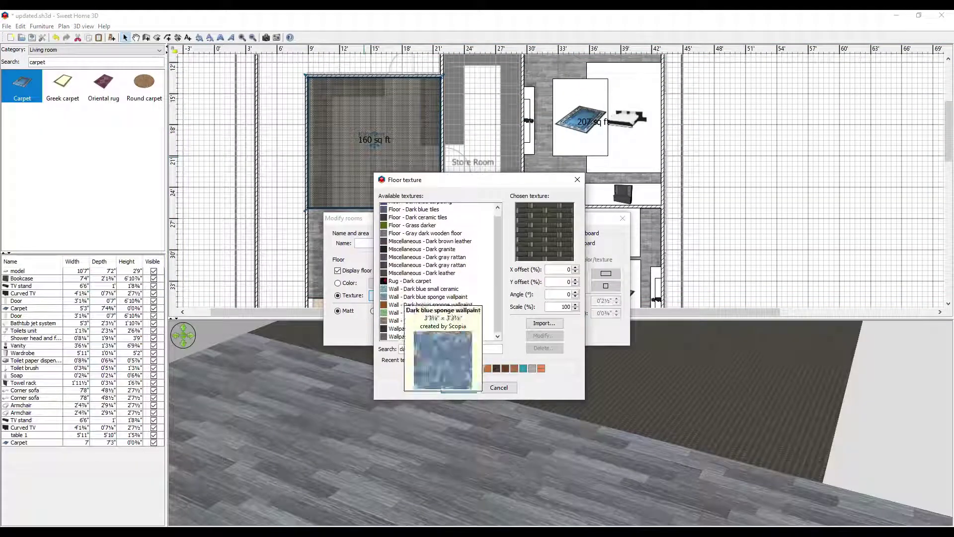
{"action": "key", "text": "ctrl+s"}
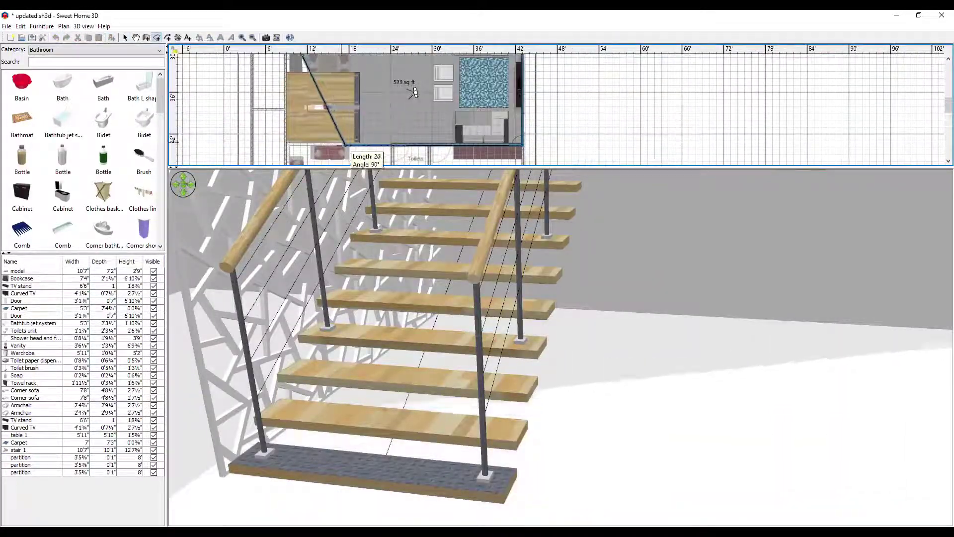
- Scroll up in the view before searching 3D Warehouse for sofas
{"action": "scroll", "coordinate": [521, 122], "scroll_direction": "up", "scroll_amount": 3, "text": "ctrl"}
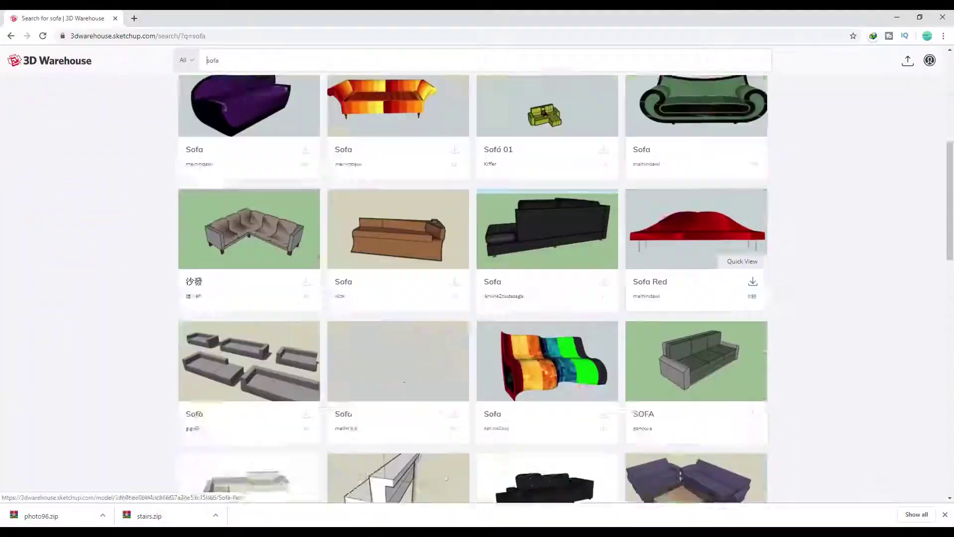
- Scroll down through the 3D Warehouse sofa search results
{"action": "scroll", "coordinate": [546, 248], "scroll_direction": "down", "scroll_amount": 5}
{"action": "scroll", "coordinate": [547, 248], "scroll_direction": "down", "scroll_amount": 5}
{"action": "scroll", "coordinate": [547, 248], "scroll_direction": "down", "scroll_amount": 5}
{"action": "scroll", "coordinate": [547, 249], "scroll_direction": "down", "scroll_amount": 5}
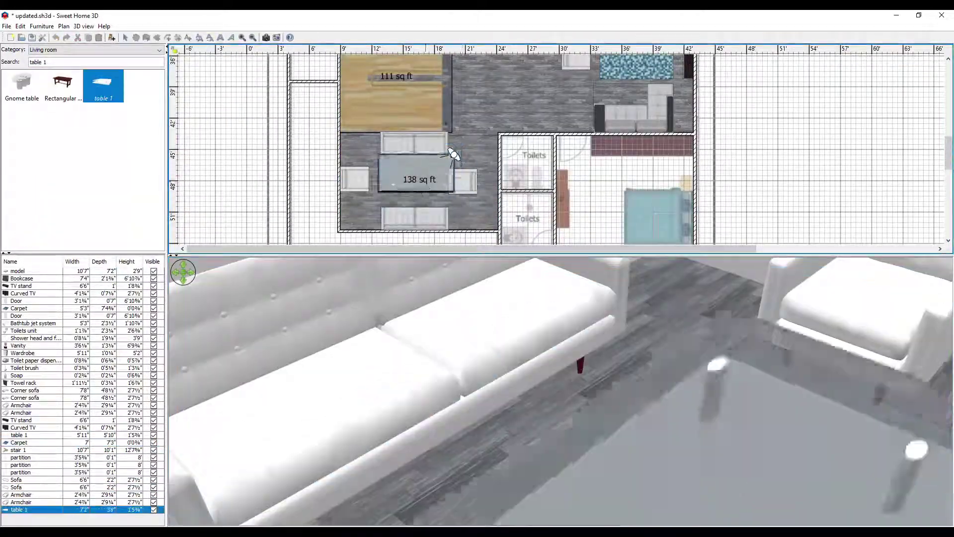
- Move the 3D viewpoint to the coffee table and turn it toward the corner sofa
{"action": "left_click_drag", "start_coordinate": [453, 154], "coordinate": [404, 192]}
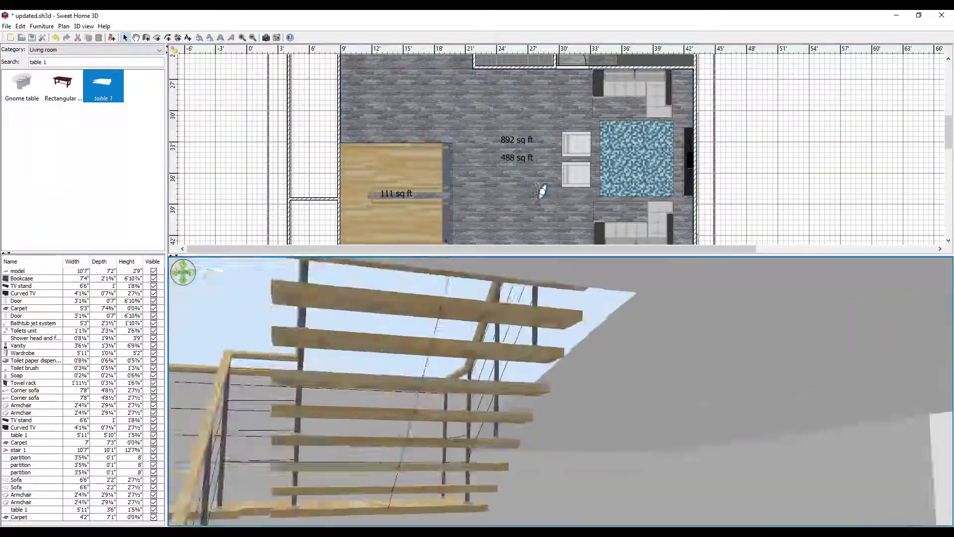
{"action": "left_click_drag", "start_coordinate": [461, 187], "coordinate": [494, 220]}
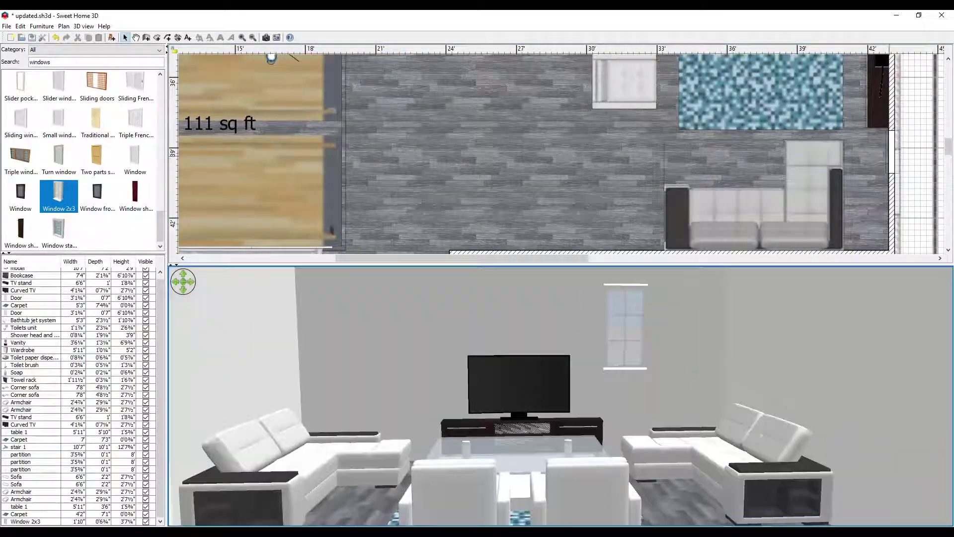
- Paste a second copy of the living-room window into the plan
{"action": "right_click", "coordinate": [820, 170]}
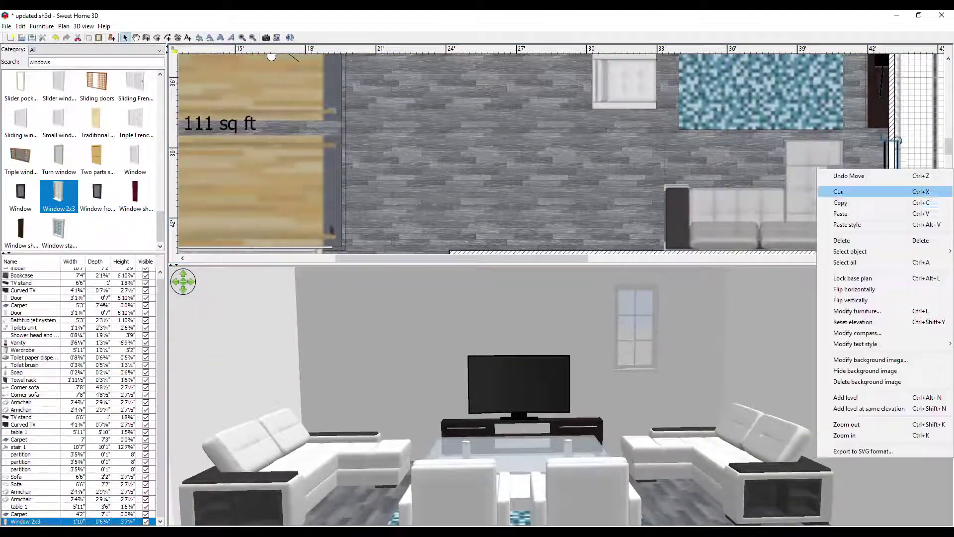
{"action": "left_click", "coordinate": [850, 219]}
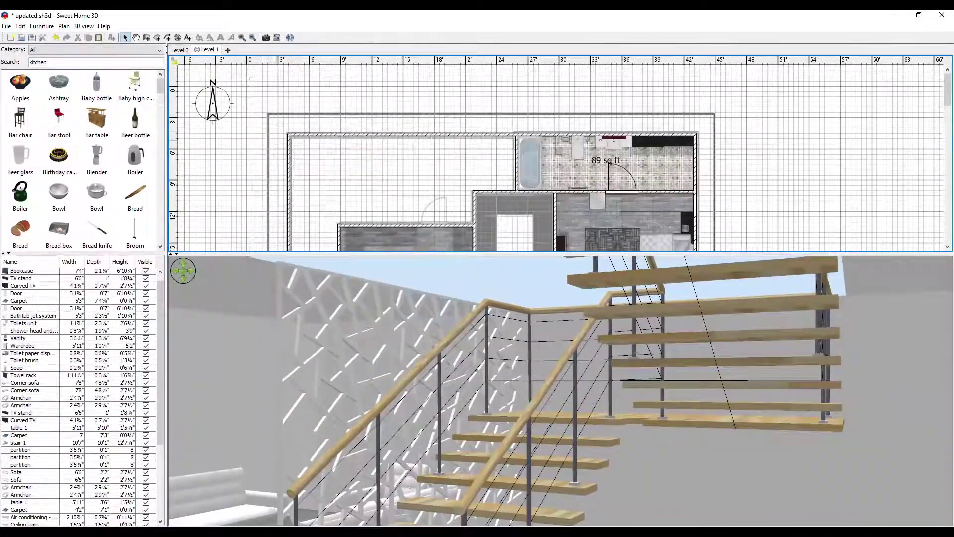
- Open the plan's editing menu to place air conditioners, lamps and windows
{"action": "right_click", "coordinate": [391, 161]}
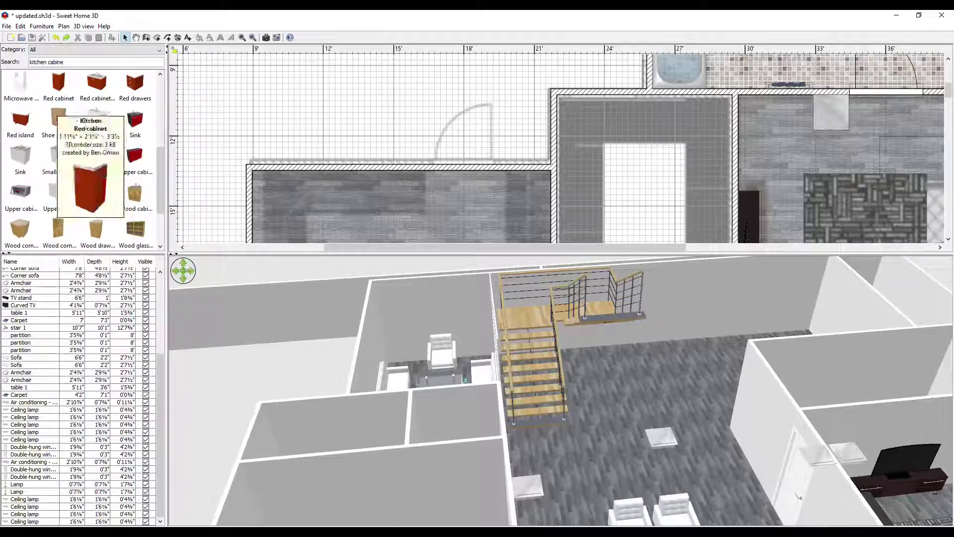
- Place a set of drawers in the kitchen
{"action": "left_click_drag", "start_coordinate": [97, 82], "coordinate": [278, 178]}
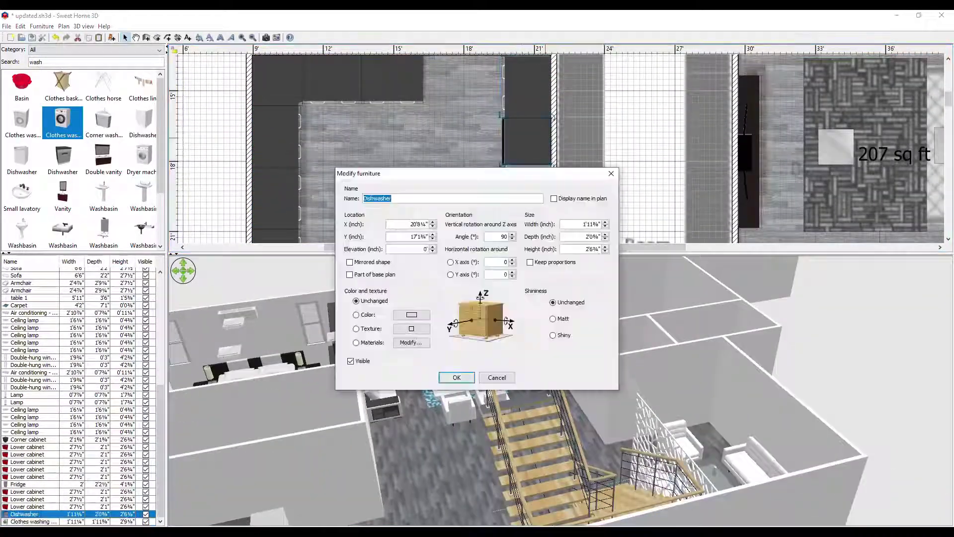
- Apply the dishwasher's new size and rotation in Modify furniture
{"action": "key", "text": "Return"}
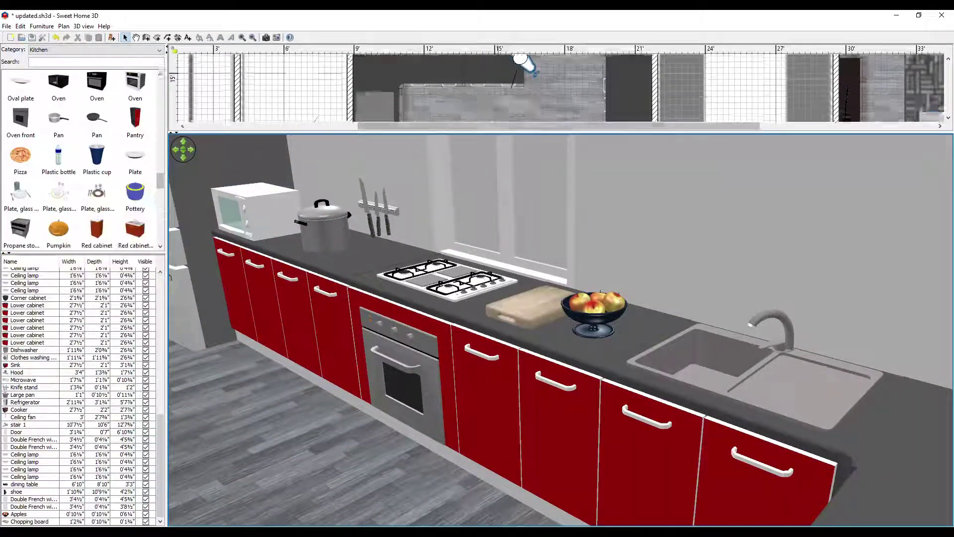
- Add a plate, glasses and cutlery setting and open its editing options
{"action": "left_click", "coordinate": [97, 191]}
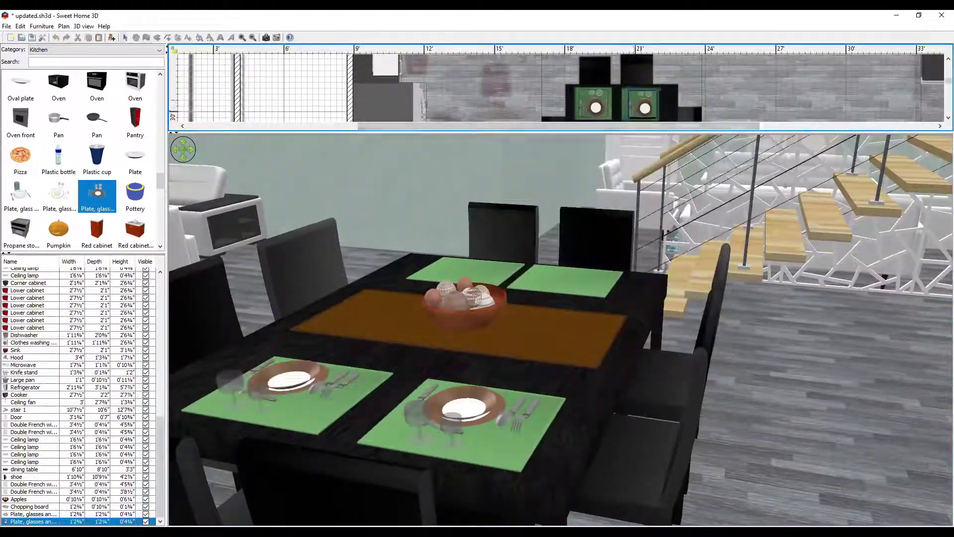
{"action": "right_click", "coordinate": [636, 103]}
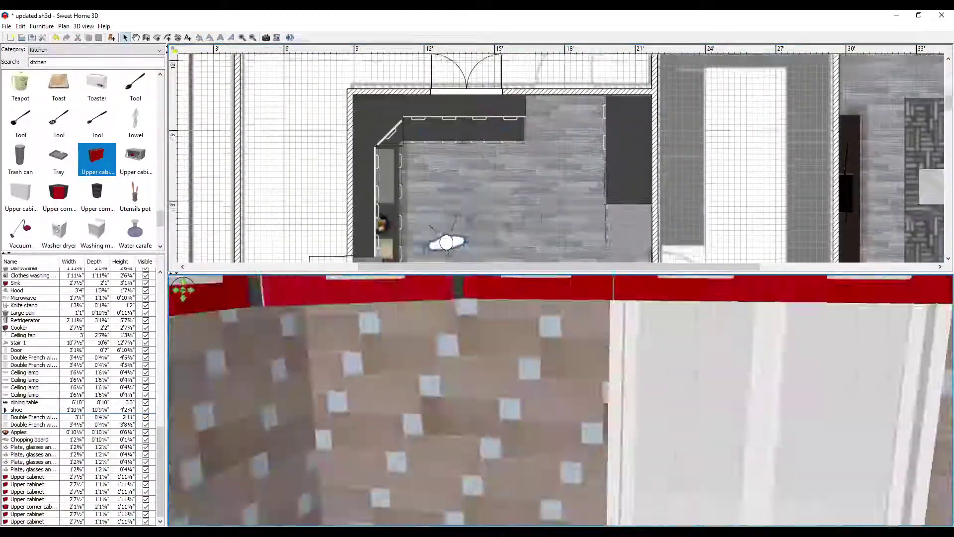
- Search the furniture catalog for 'lights'
{"action": "type", "text": "lights"}
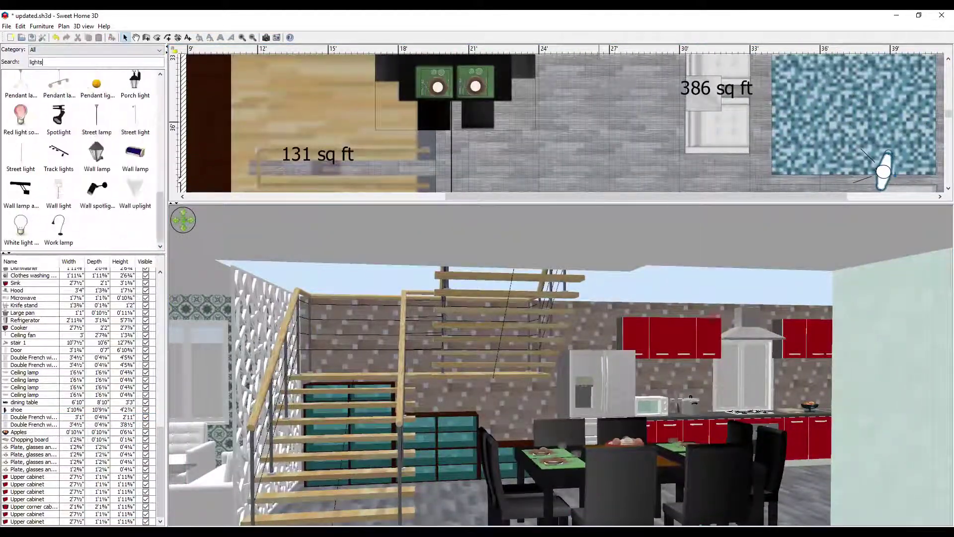